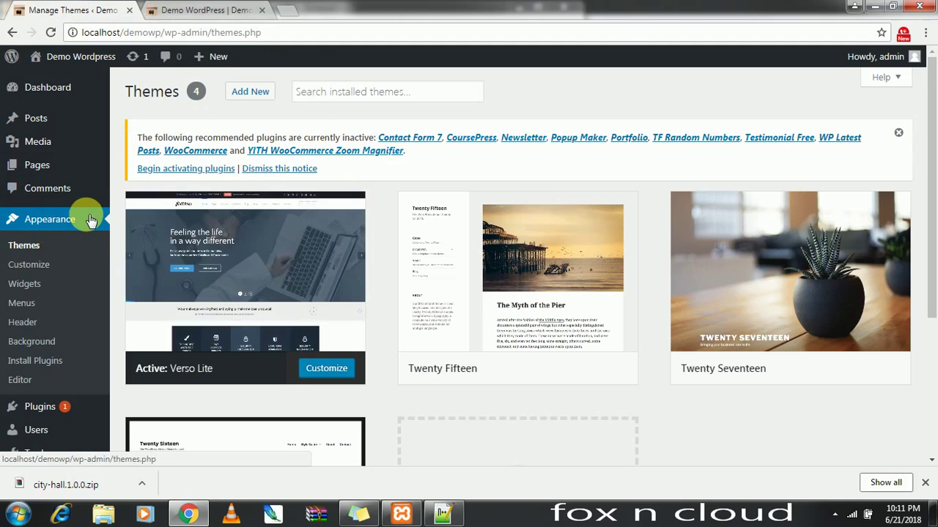
- Open the installed plugins list and look through all the listed plugins
{"action": "left_click", "coordinate": [52, 410]}
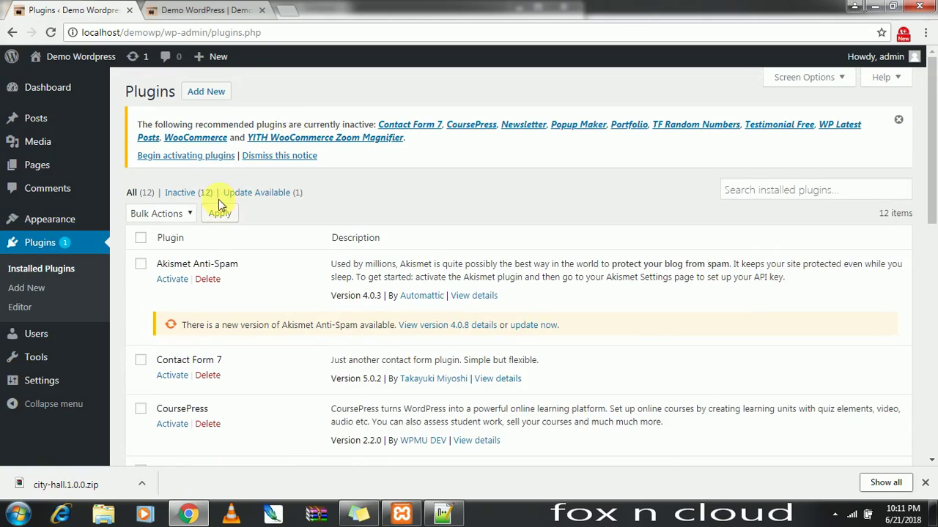
{"action": "scroll", "coordinate": [219, 205], "scroll_direction": "down", "scroll_amount": 3}
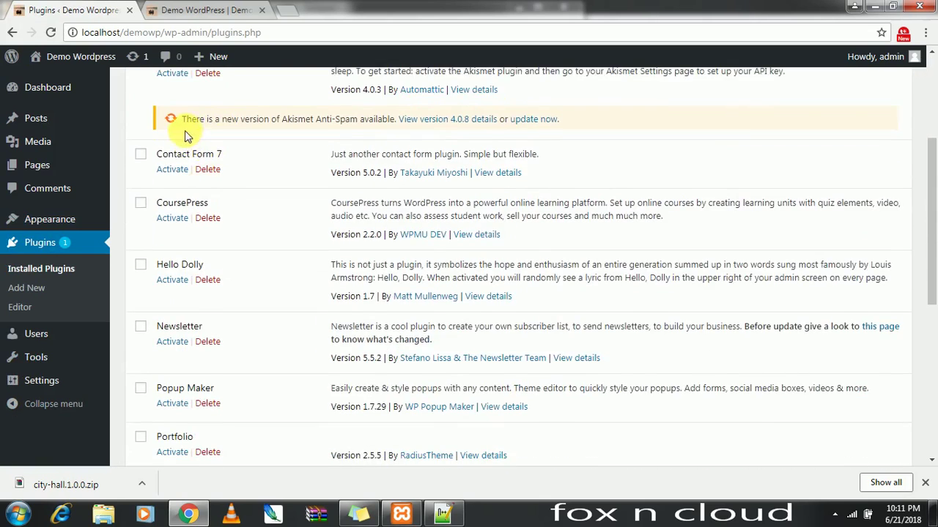
{"action": "scroll", "coordinate": [187, 134], "scroll_direction": "up", "scroll_amount": 2}
{"action": "scroll", "coordinate": [202, 271], "scroll_direction": "down", "scroll_amount": 1}
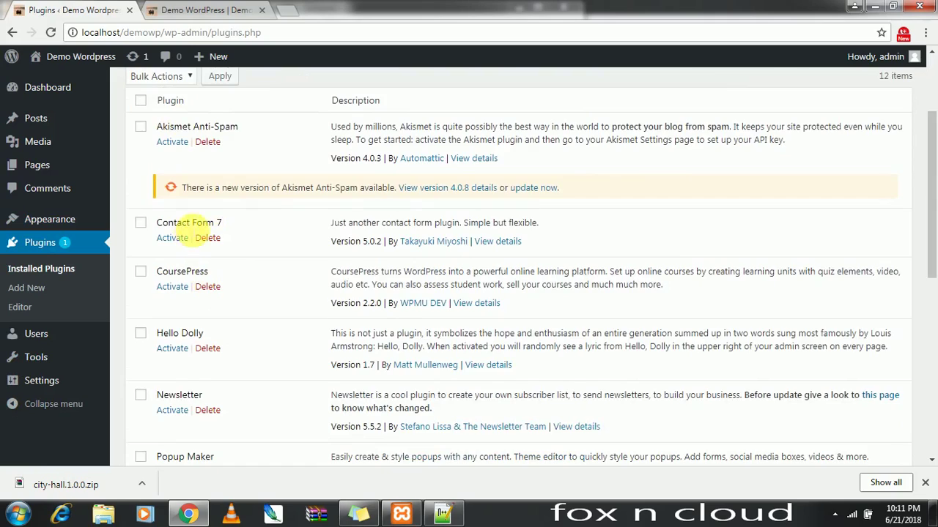
{"action": "scroll", "coordinate": [189, 227], "scroll_direction": "down", "scroll_amount": 5}
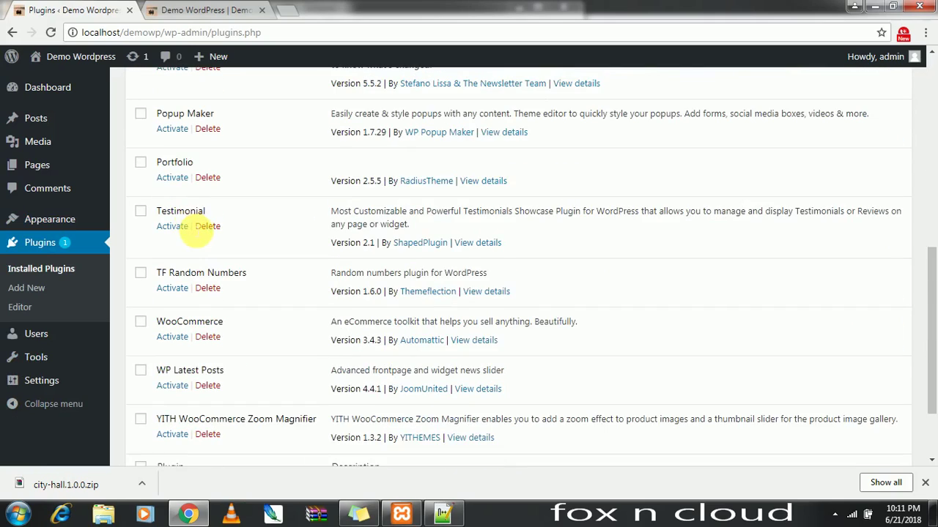
{"action": "scroll", "coordinate": [187, 229], "scroll_direction": "down", "scroll_amount": 2}
{"action": "scroll", "coordinate": [176, 228], "scroll_direction": "up", "scroll_amount": 10}
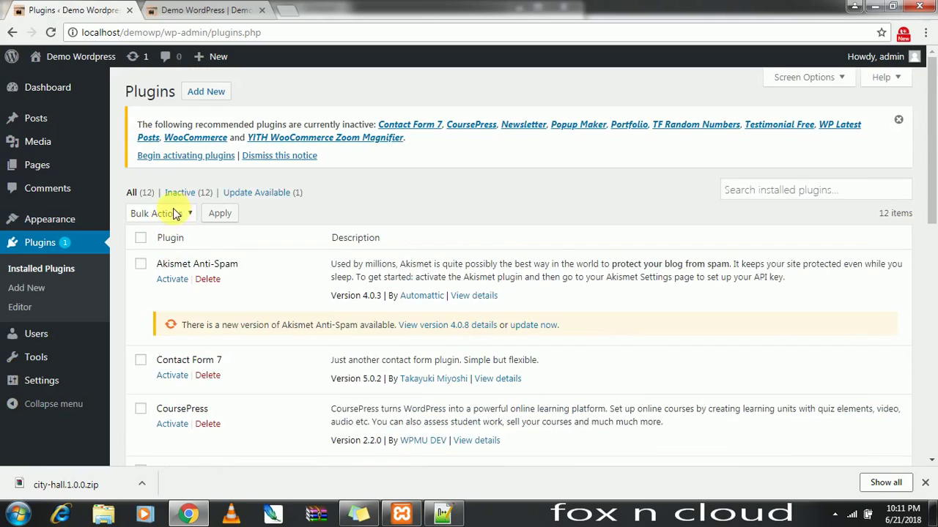
- Select all installed plugins and apply the Activate bulk action to them
{"action": "left_click", "coordinate": [174, 213]}
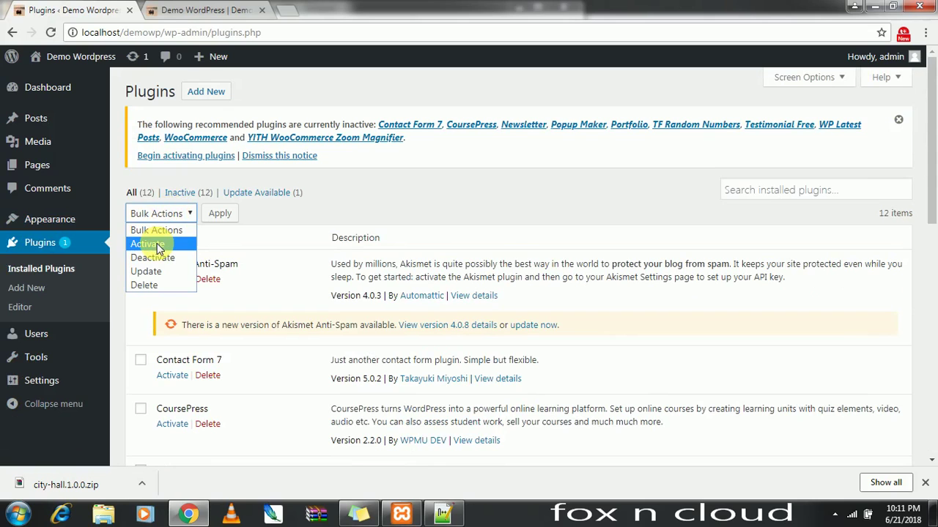
{"action": "left_click", "coordinate": [311, 210]}
{"action": "left_click", "coordinate": [140, 238]}
{"action": "left_click", "coordinate": [183, 213]}
{"action": "left_click", "coordinate": [164, 243]}
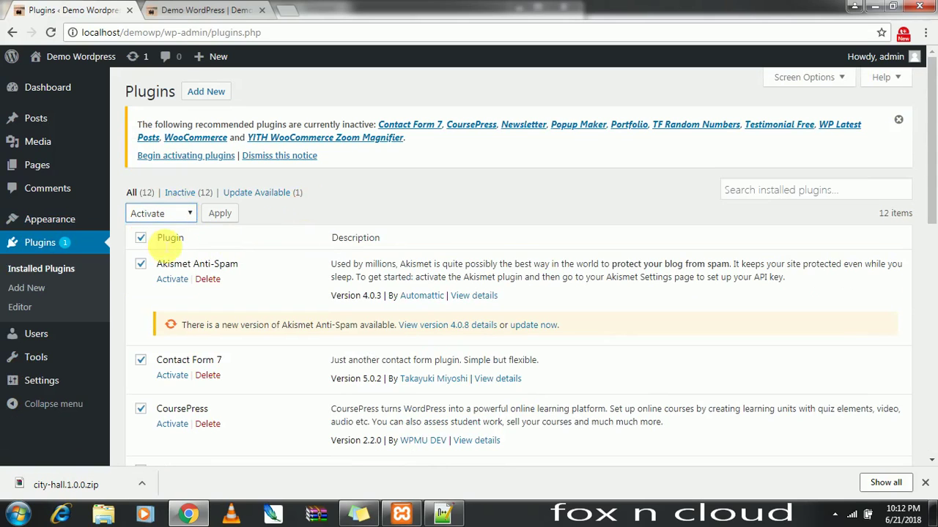
{"action": "left_click", "coordinate": [224, 215]}
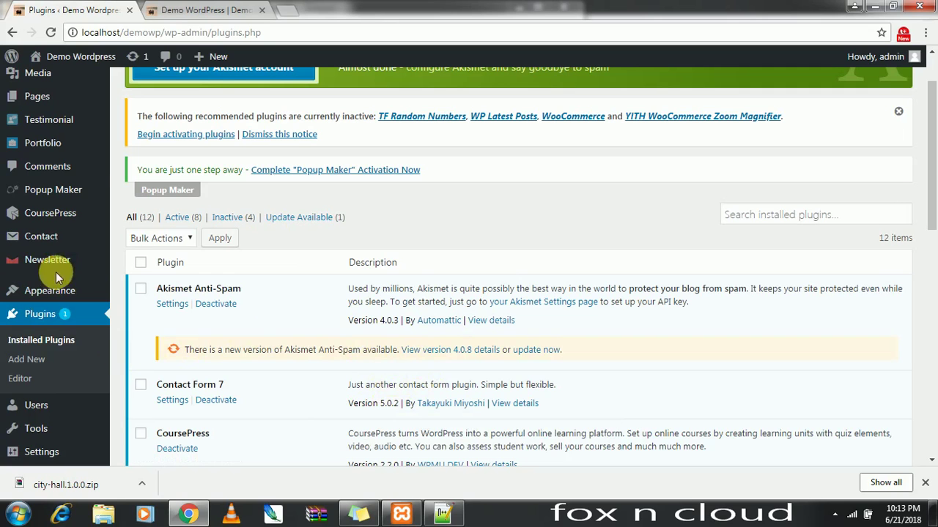
- Examine the plugin entries added to the admin menu and the activation status of each plugin in the list
{"action": "mouse_move", "coordinate": [81, 120]}
{"action": "scroll", "coordinate": [77, 121], "scroll_direction": "up", "scroll_amount": 2}
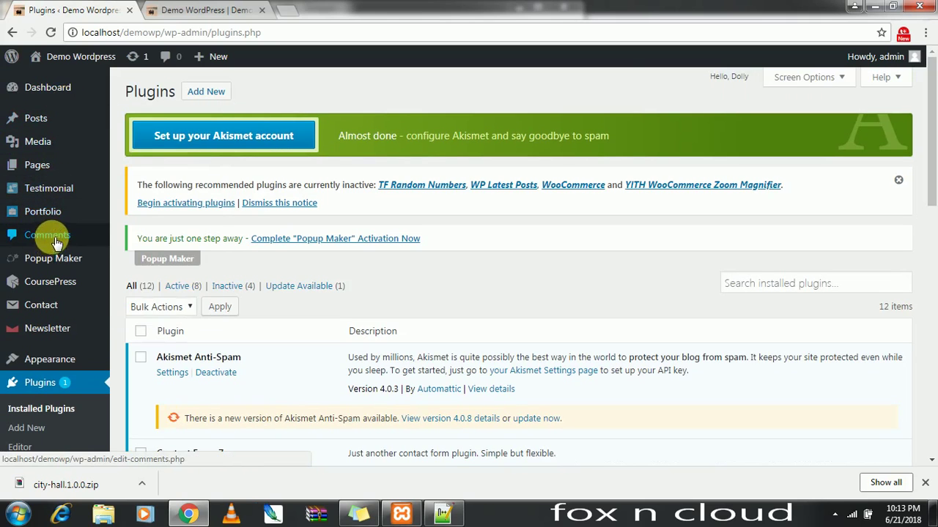
{"action": "mouse_move", "coordinate": [57, 265]}
{"action": "mouse_move", "coordinate": [51, 291]}
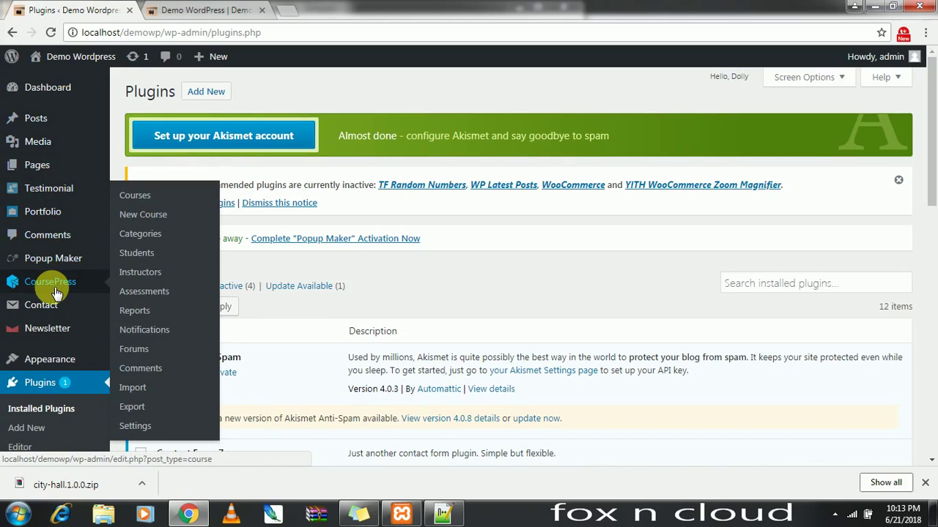
{"action": "scroll", "coordinate": [63, 286], "scroll_direction": "down", "scroll_amount": 1}
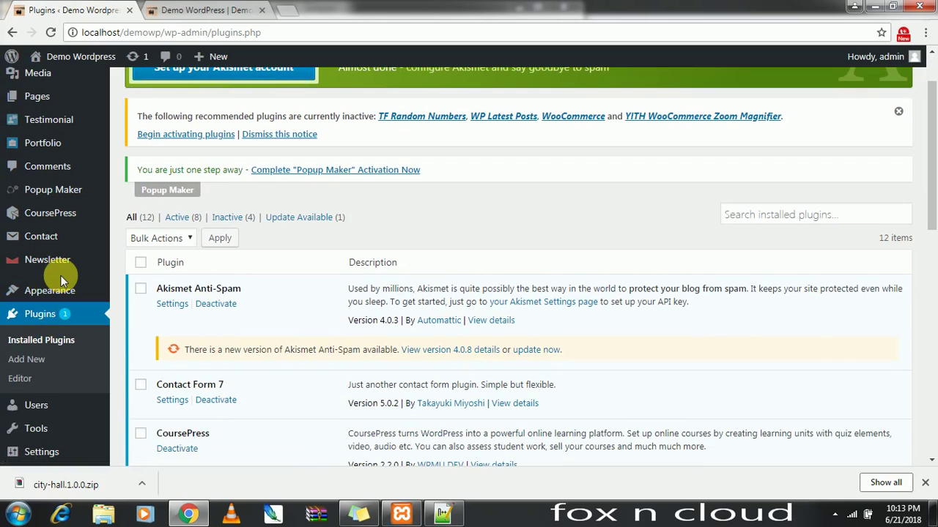
{"action": "scroll", "coordinate": [258, 340], "scroll_direction": "down", "scroll_amount": 3}
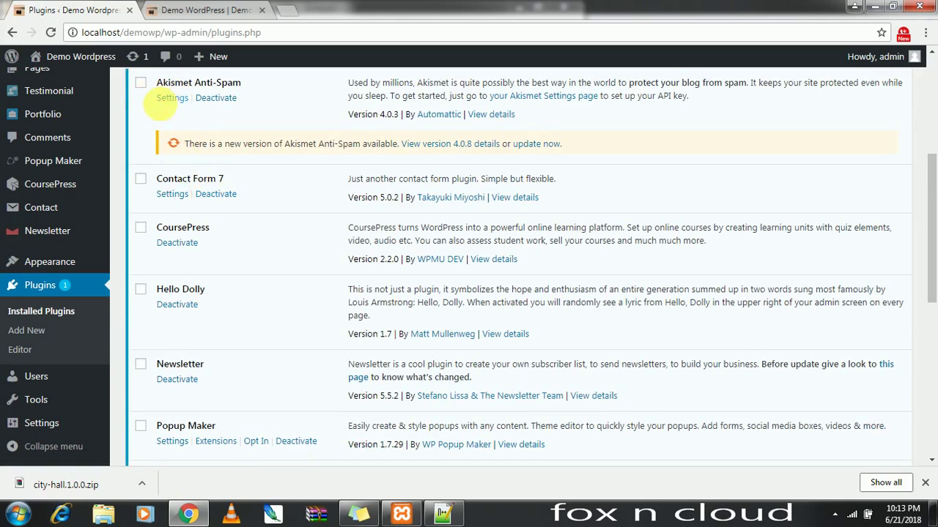
{"action": "scroll", "coordinate": [183, 139], "scroll_direction": "down", "scroll_amount": 2}
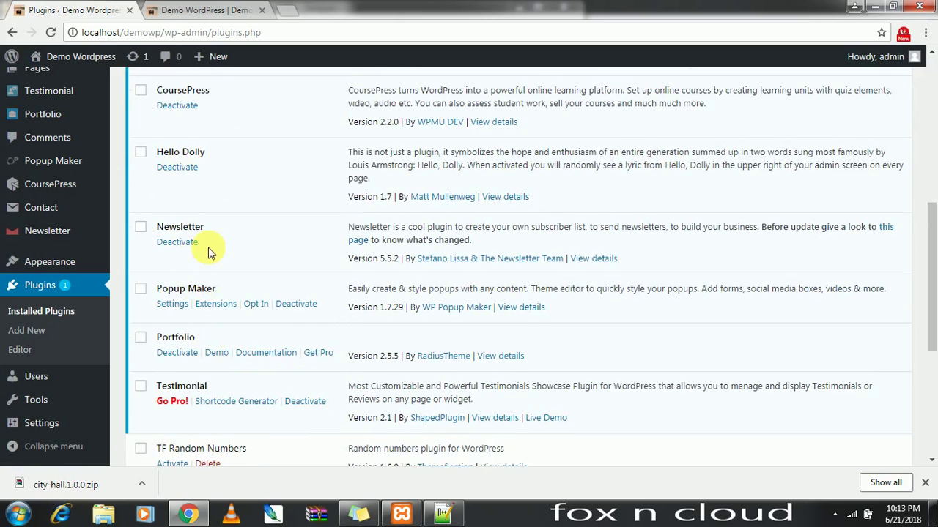
{"action": "scroll", "coordinate": [205, 242], "scroll_direction": "down", "scroll_amount": 1}
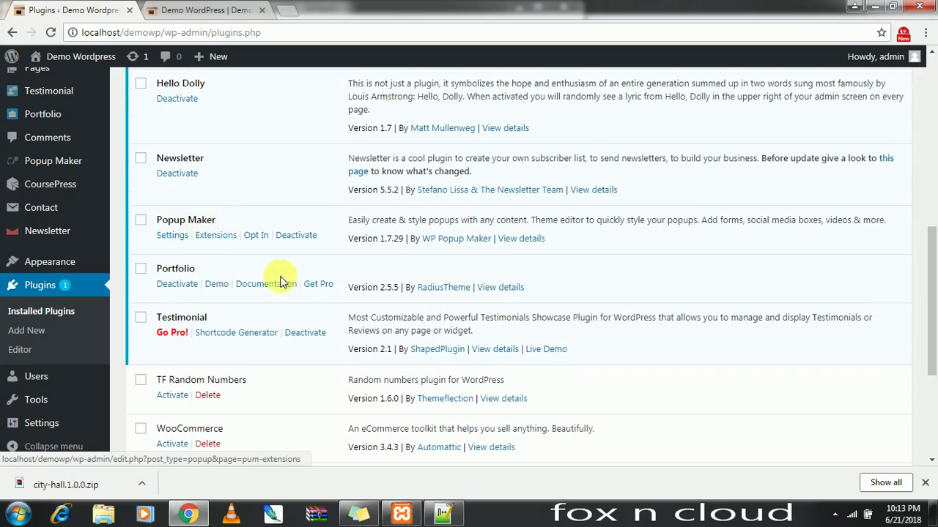
{"action": "scroll", "coordinate": [265, 297], "scroll_direction": "down", "scroll_amount": 3}
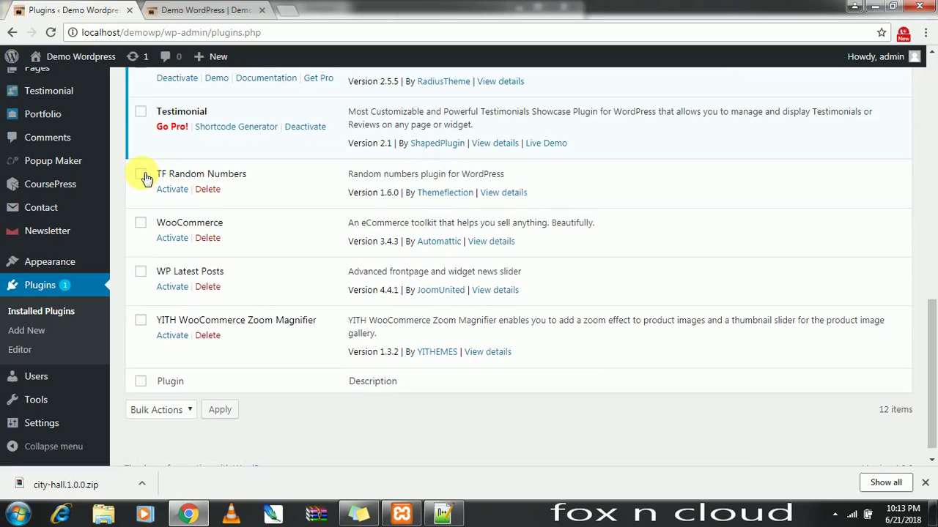
- Bulk-activate the TF Random Numbers, WooCommerce, WP Latest Posts and YITH WooCommerce Zoom Magnifier plugins
{"action": "left_click", "coordinate": [141, 174]}
{"action": "left_click", "coordinate": [140, 223]}
{"action": "left_click", "coordinate": [140, 271]}
{"action": "left_click", "coordinate": [141, 320]}
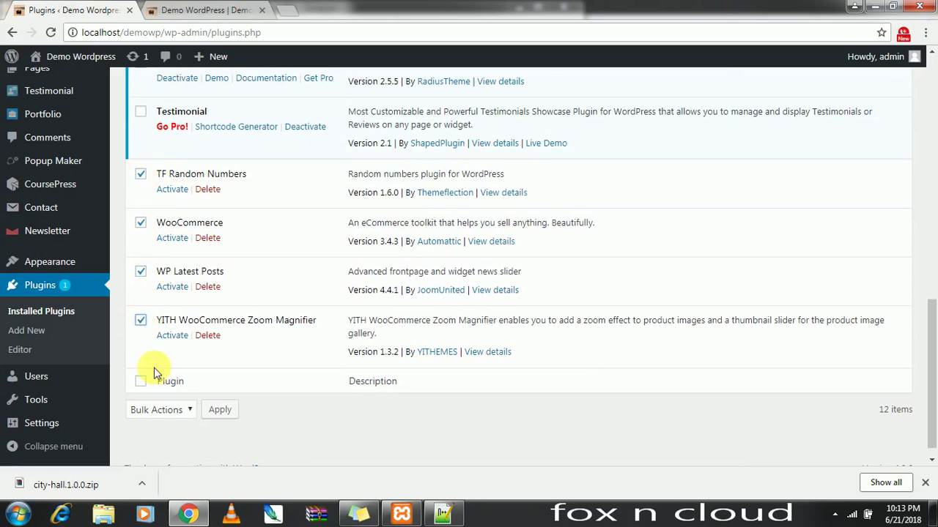
{"action": "left_click", "coordinate": [179, 410]}
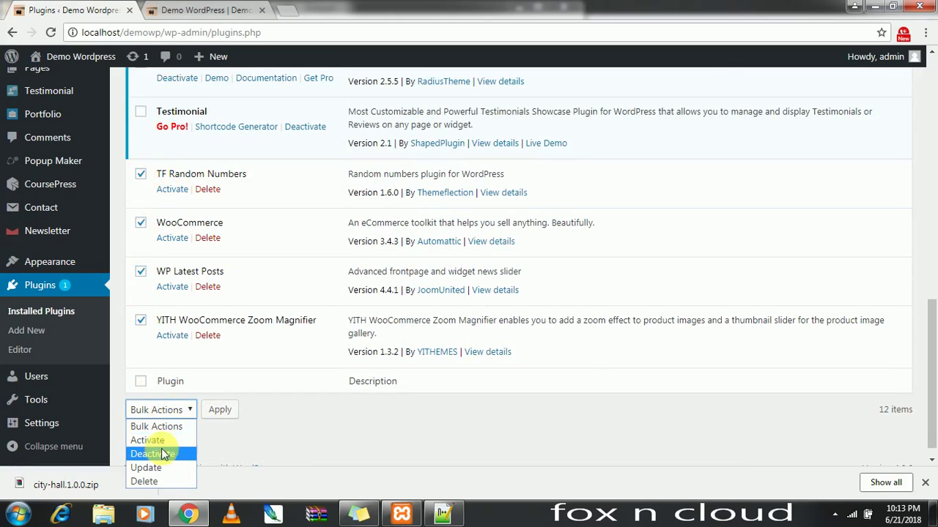
{"action": "left_click", "coordinate": [162, 439]}
{"action": "left_click", "coordinate": [224, 415]}
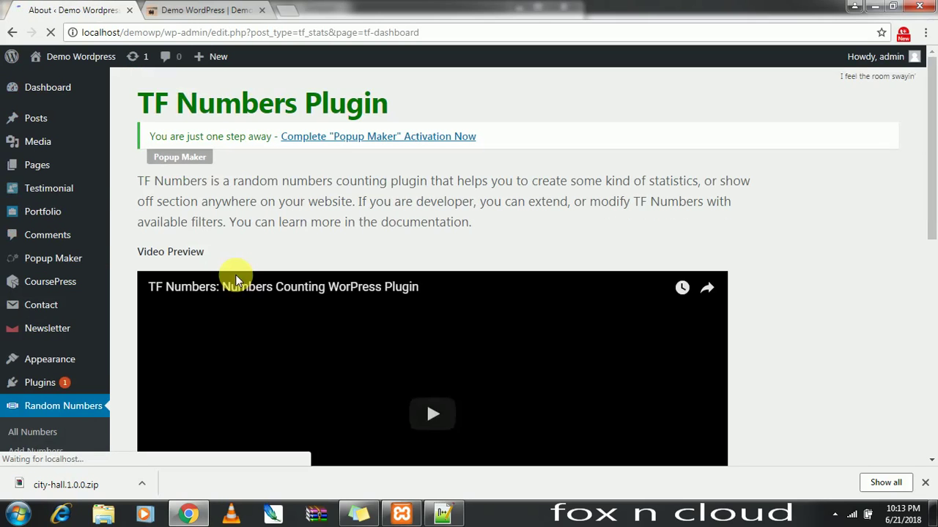
- Reload the site's front page and examine the Courses, Dashboard and Log Out items in its header menu
{"action": "scroll", "coordinate": [183, 278], "scroll_direction": "down", "scroll_amount": 5}
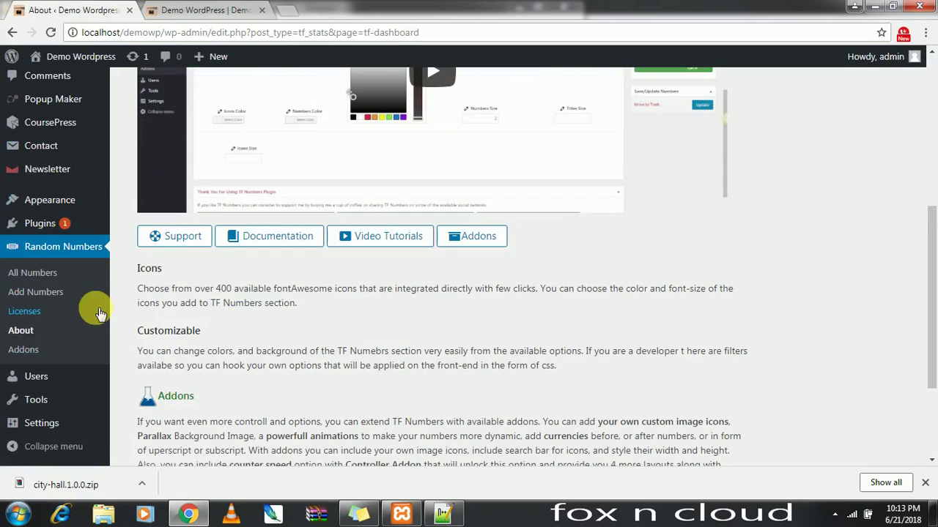
{"action": "left_click", "coordinate": [196, 9]}
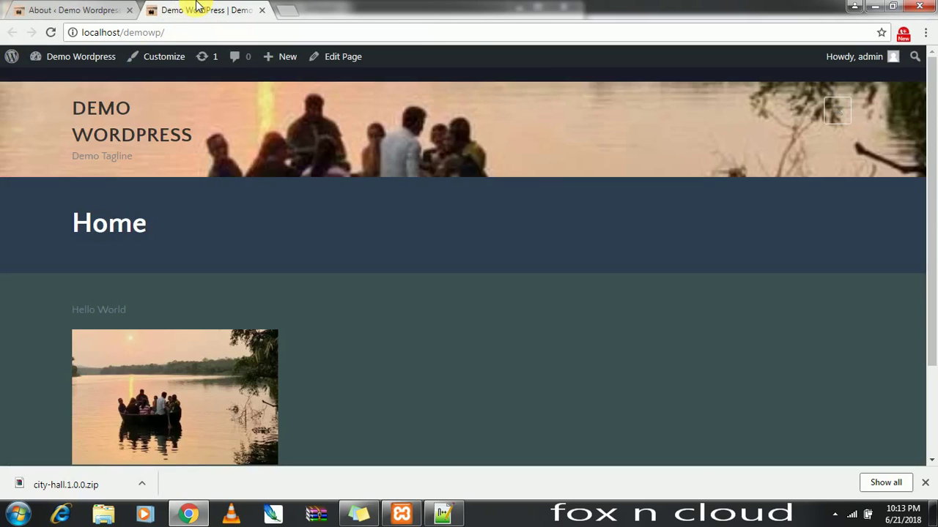
{"action": "key", "text": "F5"}
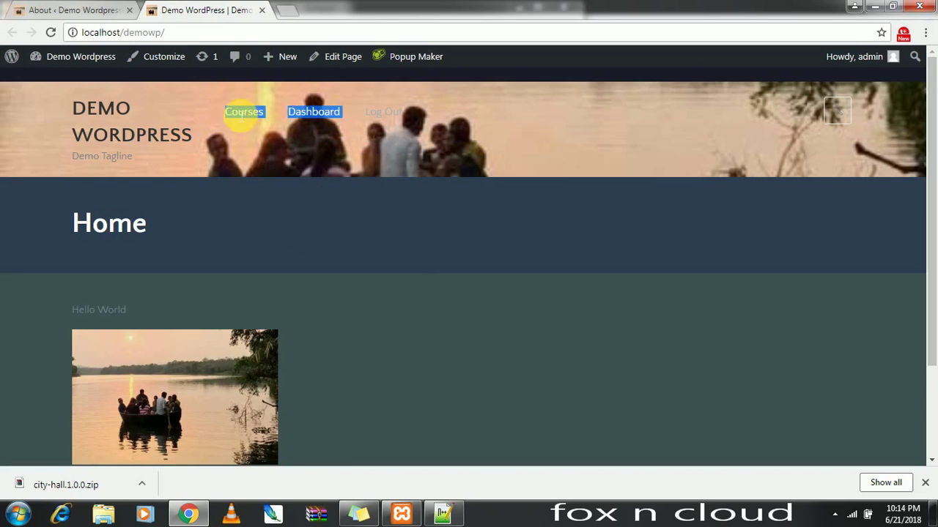
{"action": "left_click_drag", "start_coordinate": [348, 111], "coordinate": [460, 106]}
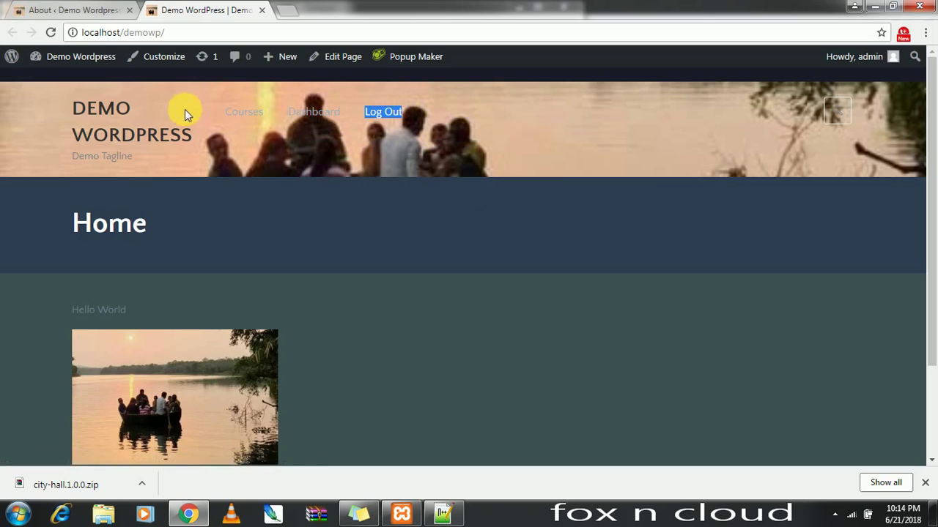
{"action": "mouse_move", "coordinate": [335, 115]}
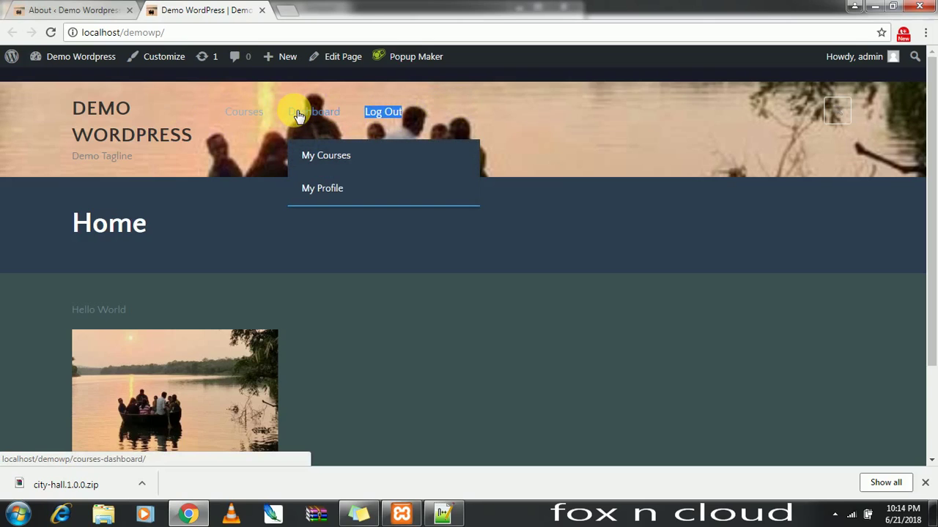
- Look over the TF Numbers about page and the plugin entries in the admin menu, and check the front page again
{"action": "left_click", "coordinate": [73, 9]}
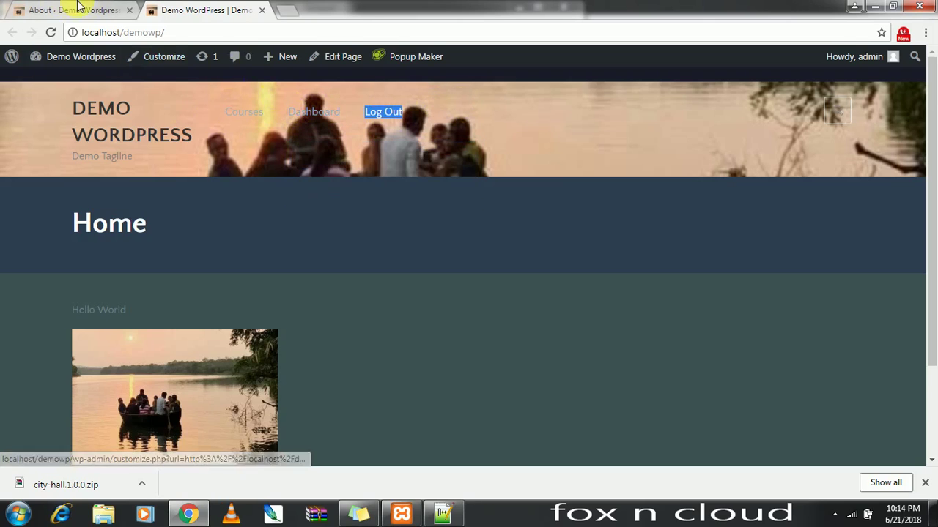
{"action": "scroll", "coordinate": [242, 337], "scroll_direction": "up", "scroll_amount": 3}
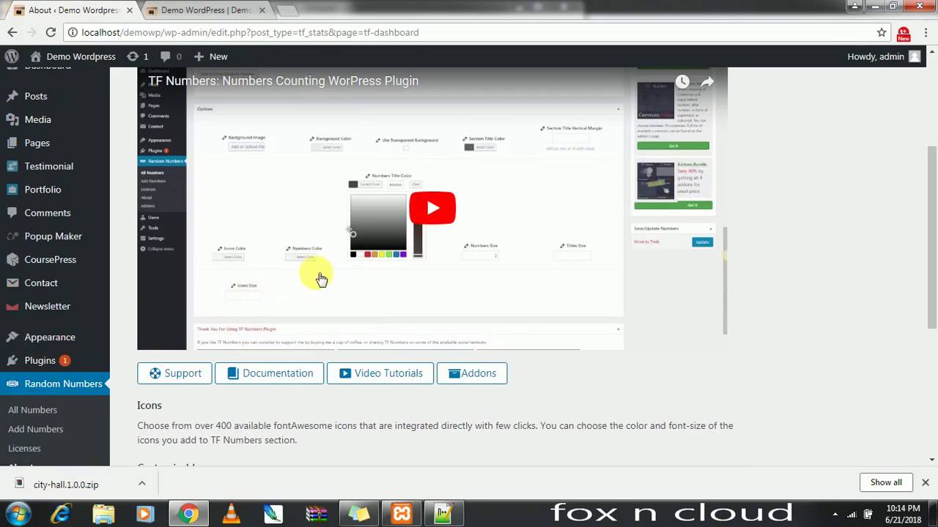
{"action": "scroll", "coordinate": [351, 293], "scroll_direction": "up", "scroll_amount": 2}
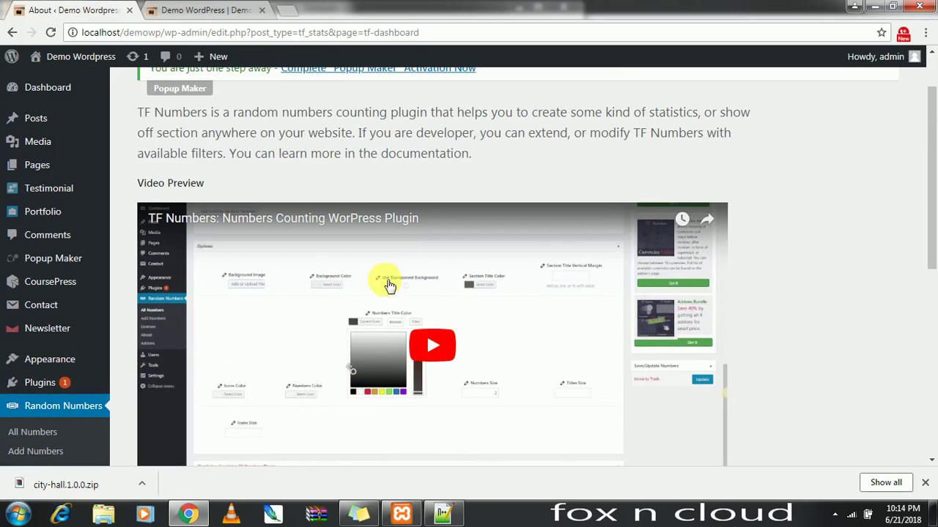
{"action": "scroll", "coordinate": [366, 367], "scroll_direction": "down", "scroll_amount": 1}
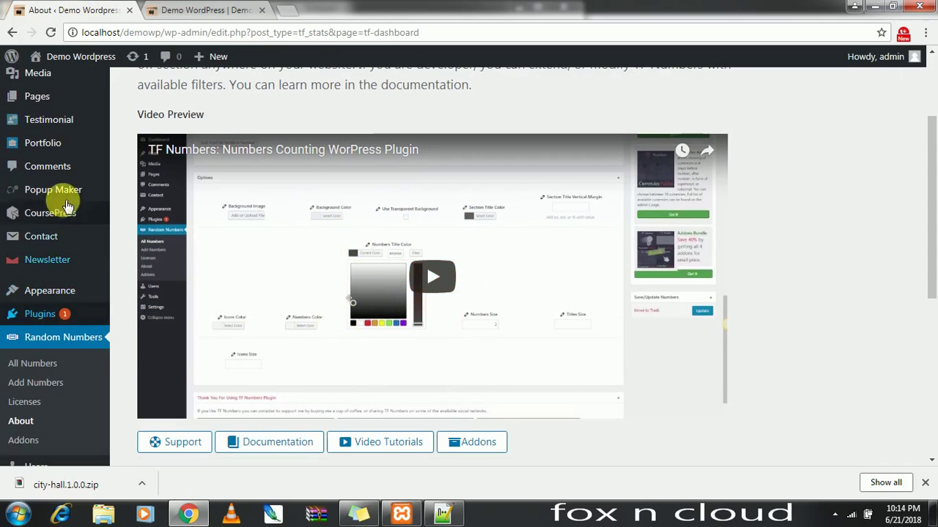
{"action": "scroll", "coordinate": [52, 197], "scroll_direction": "up", "scroll_amount": 1}
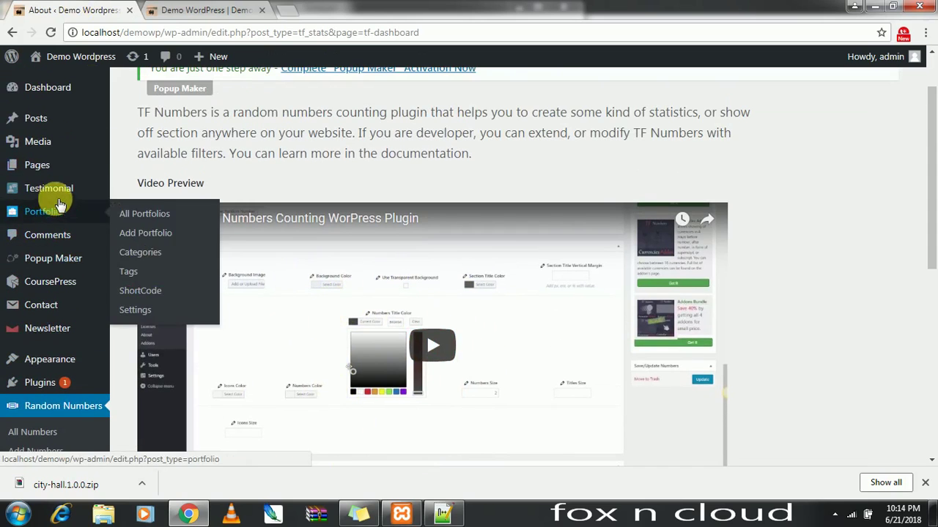
{"action": "left_click", "coordinate": [227, 10]}
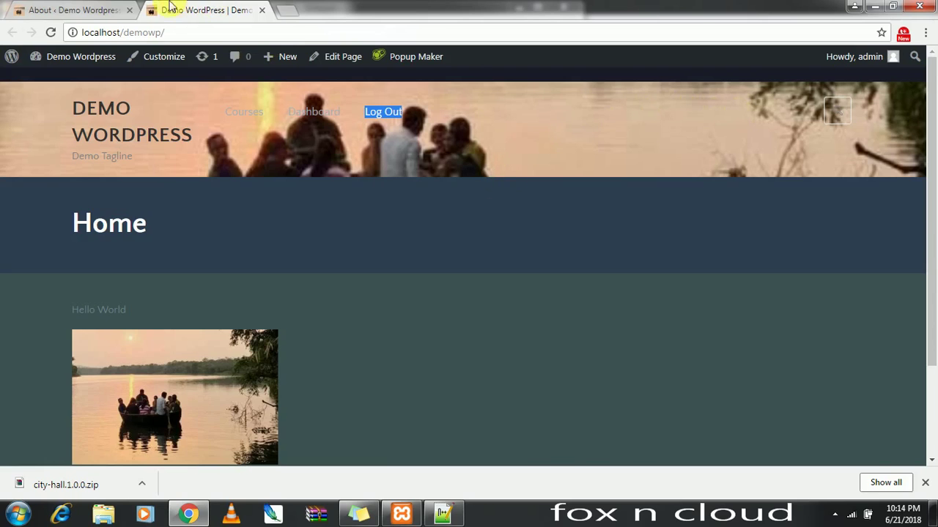
- Return to the admin's installed themes and open the active Verso Lite theme for customizing
{"action": "left_click", "coordinate": [94, 10]}
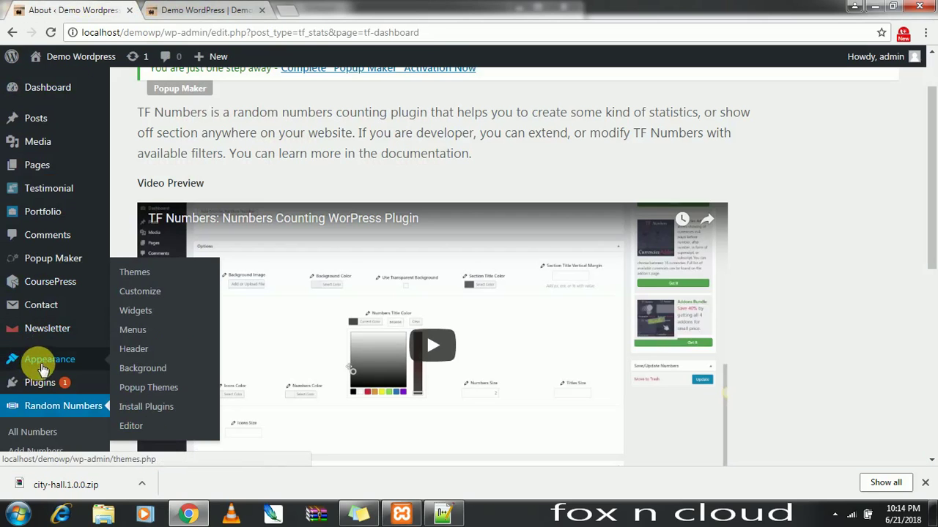
{"action": "left_click", "coordinate": [149, 275]}
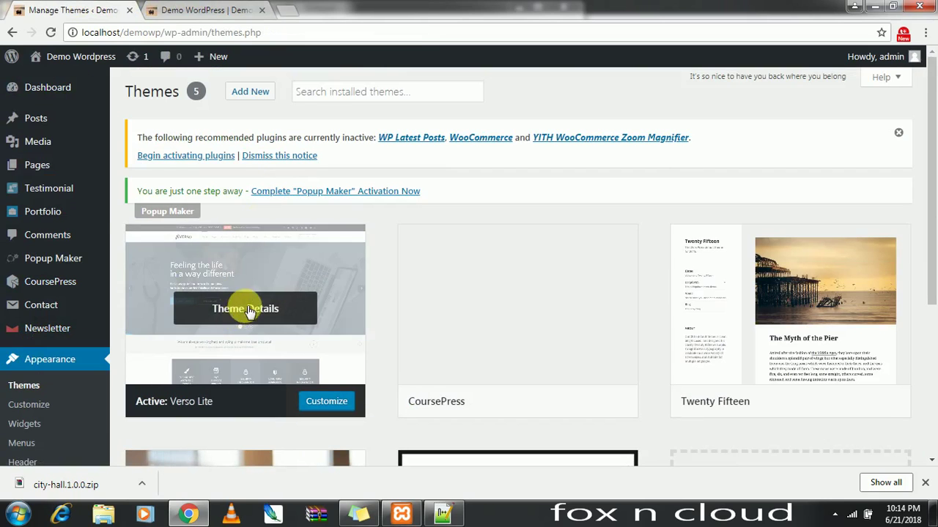
{"action": "left_click", "coordinate": [249, 311]}
{"action": "left_click", "coordinate": [329, 440]}
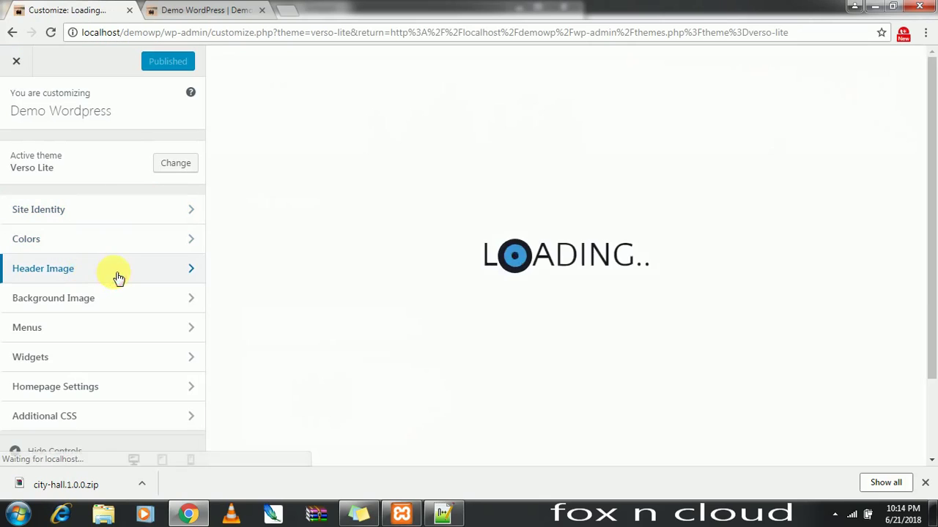
- Hide the current header image of the Verso Lite theme and publish the change
{"action": "left_click", "coordinate": [115, 272]}
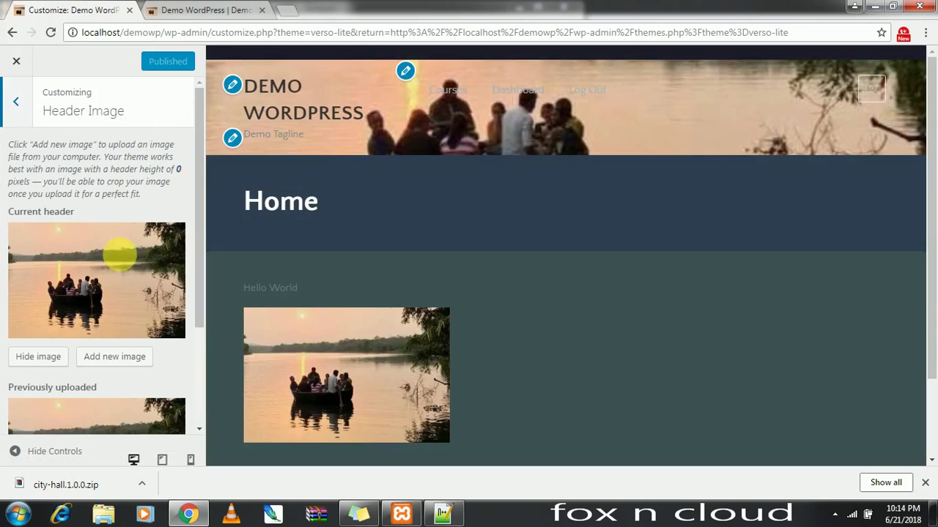
{"action": "scroll", "coordinate": [117, 306], "scroll_direction": "down", "scroll_amount": 4}
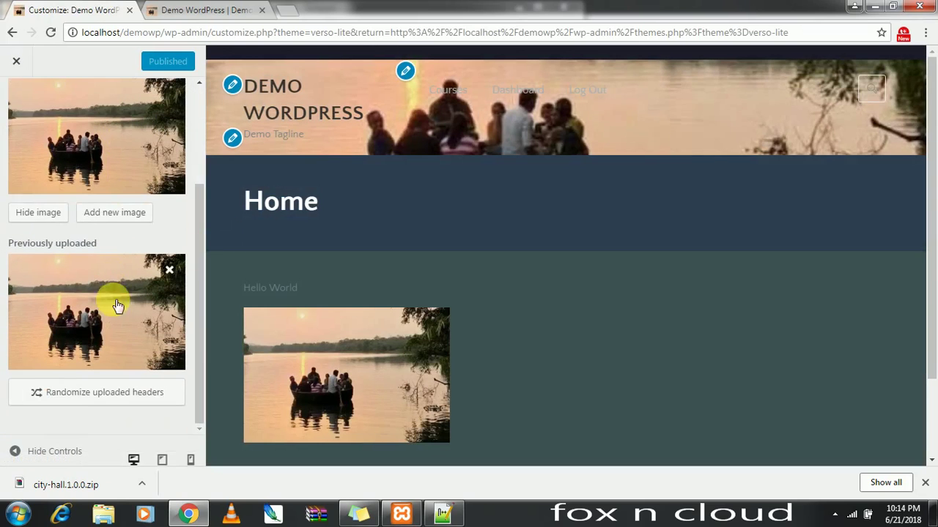
{"action": "left_click", "coordinate": [37, 213]}
{"action": "left_click", "coordinate": [163, 71]}
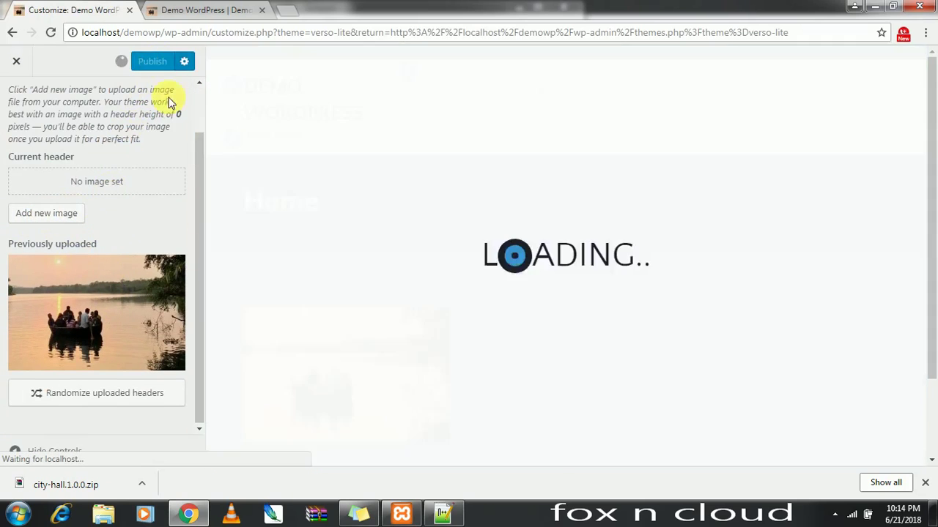
- Leave the theme customizer and reload the site's front page to check its header menu items
{"action": "left_click", "coordinate": [19, 66]}
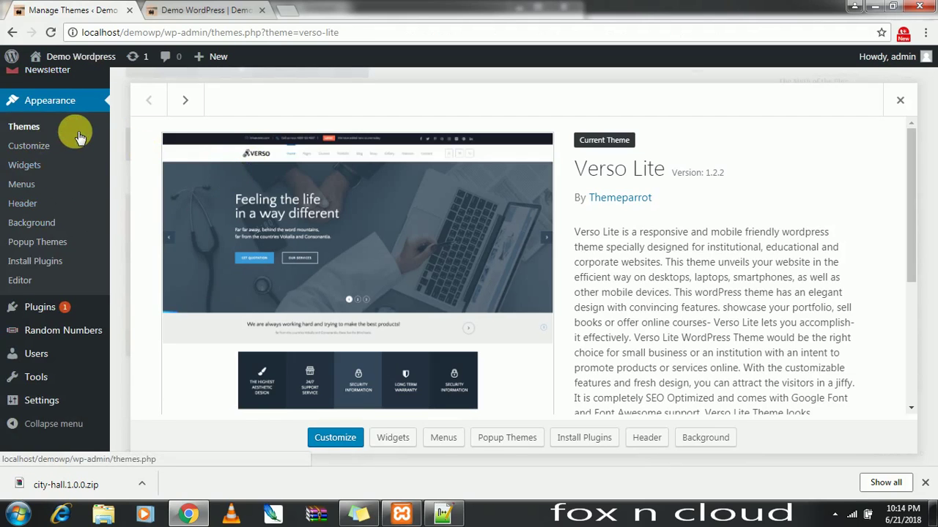
{"action": "left_click", "coordinate": [212, 9]}
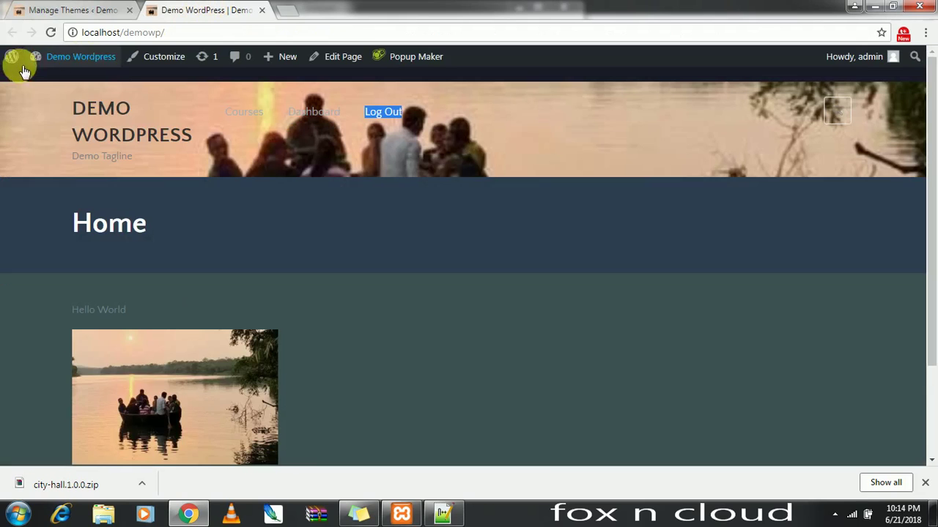
{"action": "left_click", "coordinate": [49, 31]}
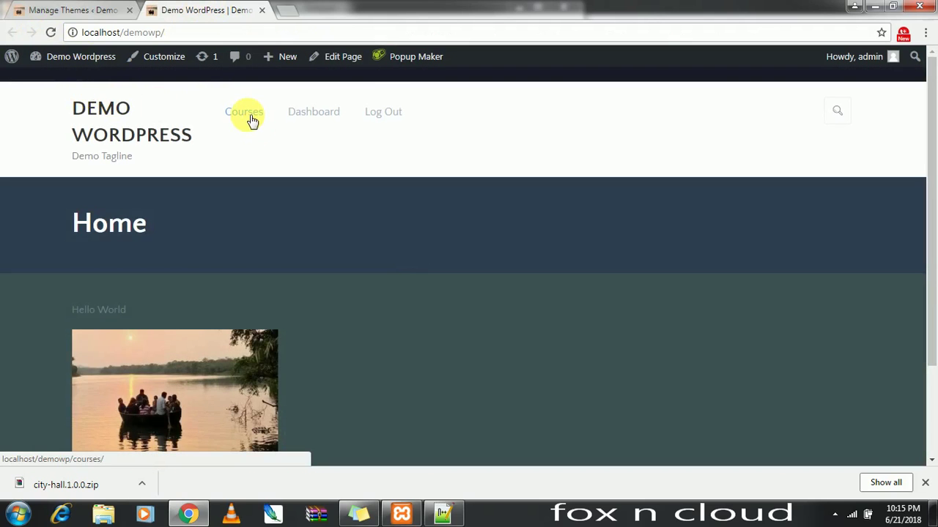
{"action": "mouse_move", "coordinate": [318, 115]}
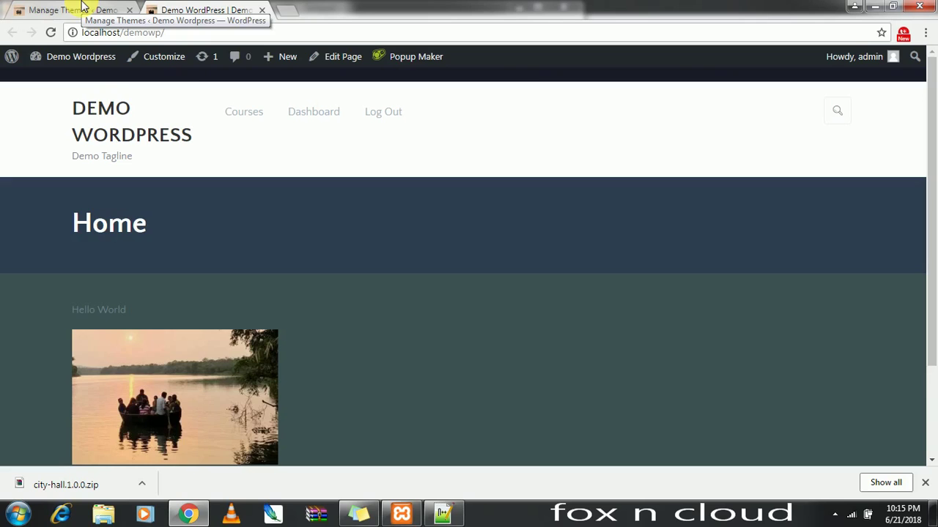
- Return to the admin and start a new post titled Demo Post with the body text demo
{"action": "left_click", "coordinate": [82, 9]}
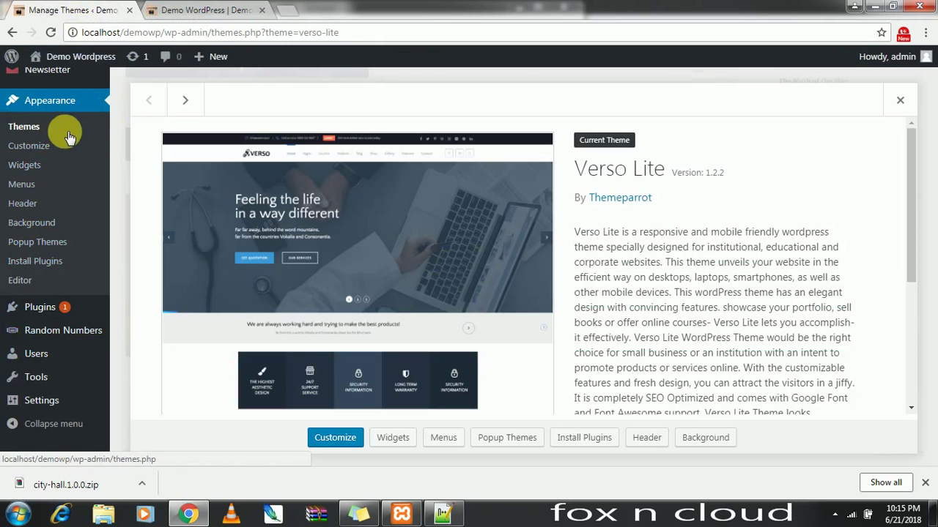
{"action": "left_click", "coordinate": [20, 111]}
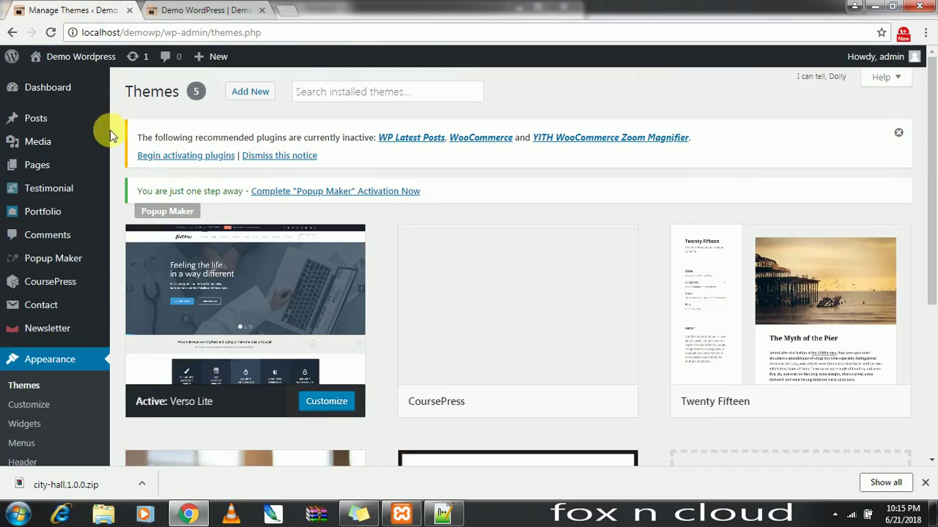
{"action": "mouse_move", "coordinate": [45, 167]}
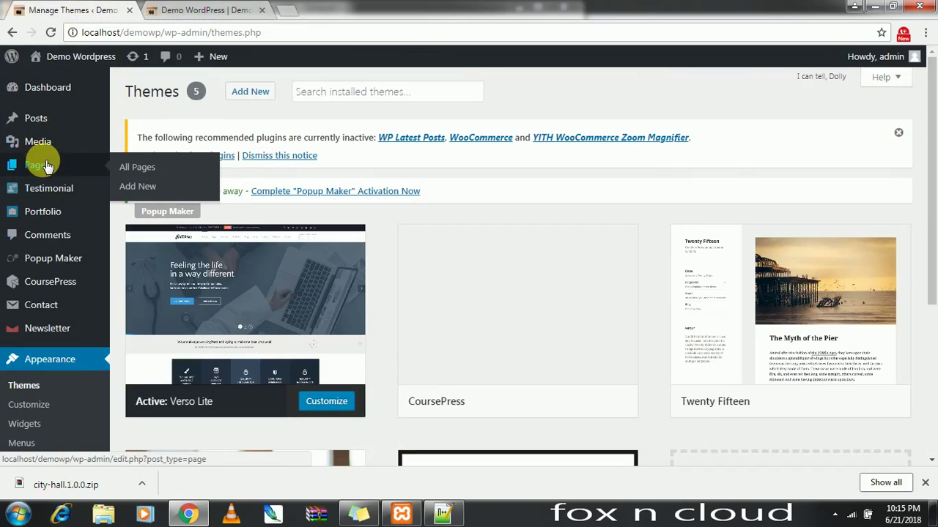
{"action": "mouse_move", "coordinate": [52, 128]}
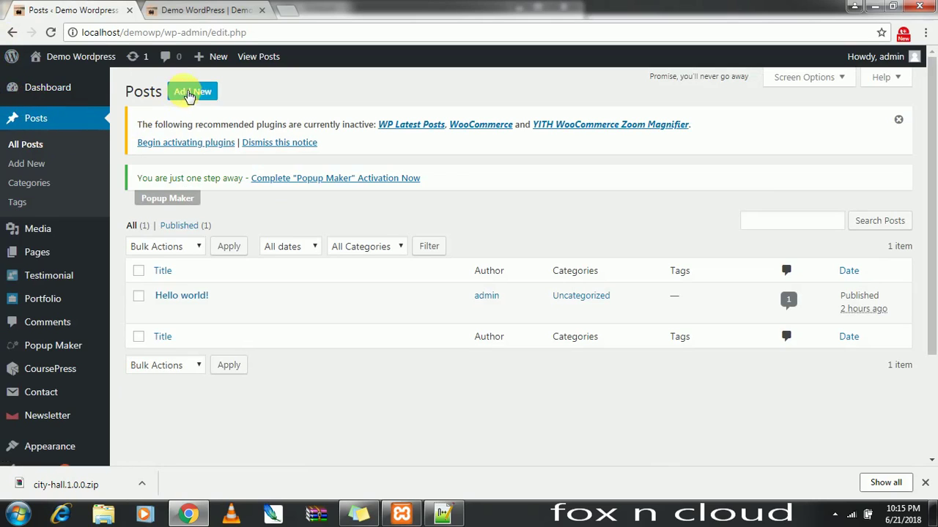
{"action": "left_click", "coordinate": [205, 98]}
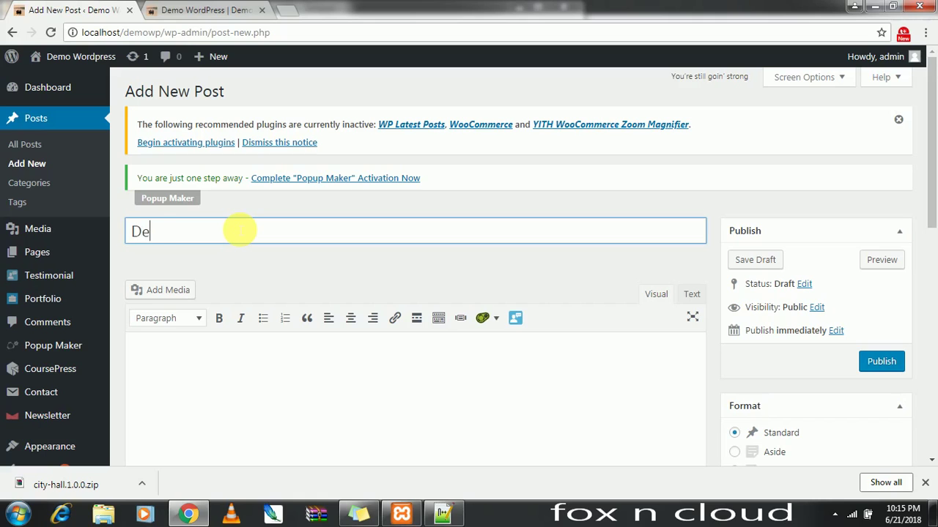
{"action": "type", "text": "Demo Post"}
{"action": "key", "text": "Tab"}
{"action": "type", "text": "de"}
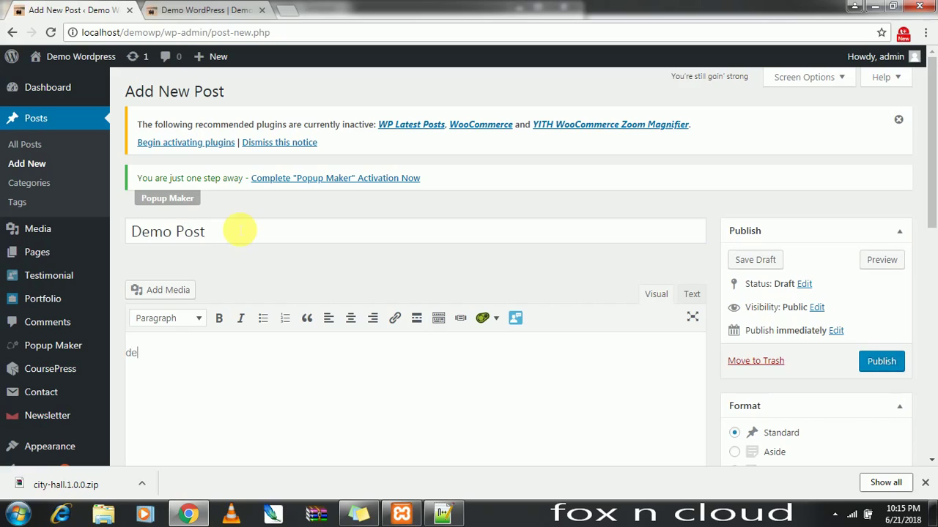
{"action": "type", "text": "mo"}
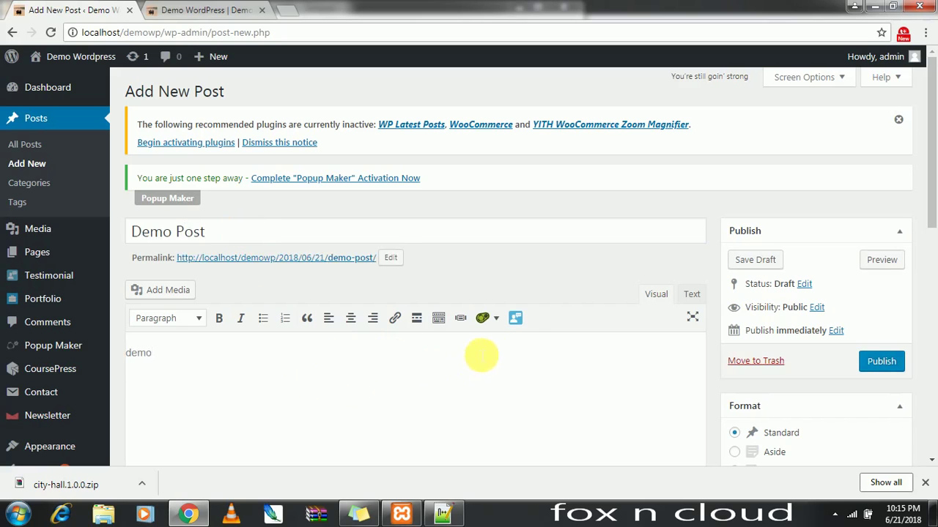
- Start inserting a Popup Trigger into the post, look over its options, and keep the targeted popup on Custom
{"action": "left_click", "coordinate": [490, 320]}
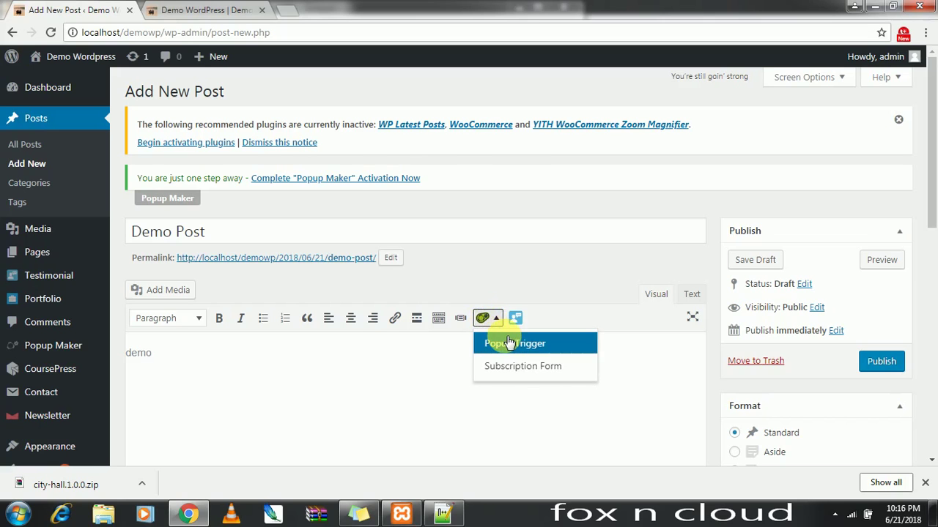
{"action": "left_click", "coordinate": [511, 344]}
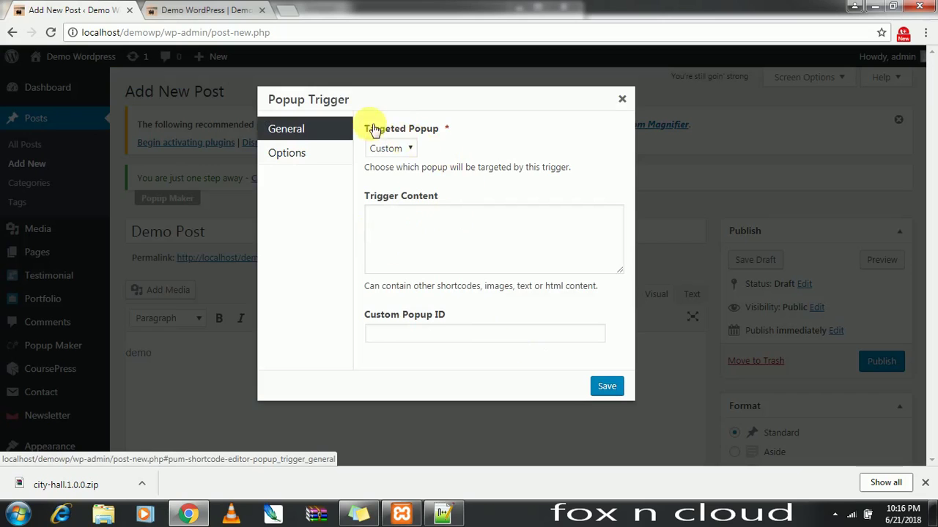
{"action": "left_click", "coordinate": [298, 159]}
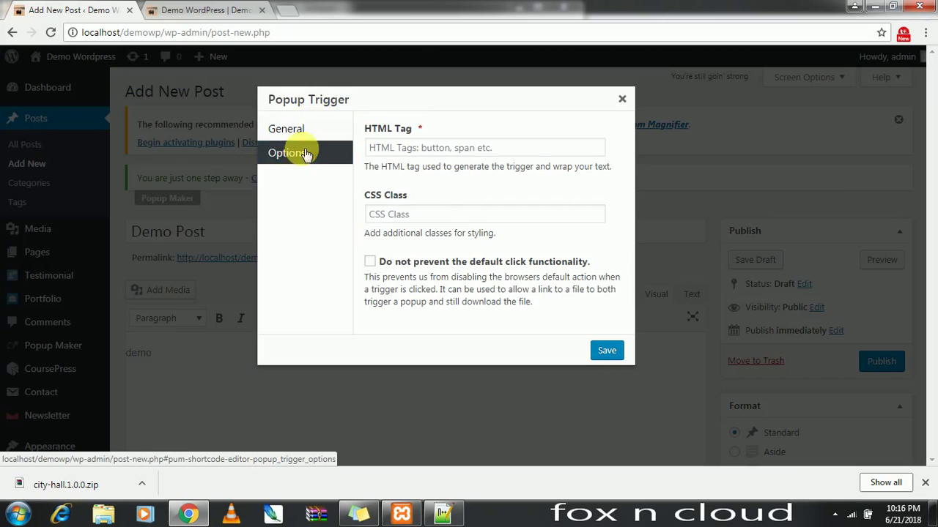
{"action": "left_click", "coordinate": [308, 130]}
{"action": "left_click", "coordinate": [408, 150]}
{"action": "left_click", "coordinate": [392, 169]}
- Set the trigger content to Demo, fill in the custom popup ID, and save the popup trigger
{"action": "left_click", "coordinate": [477, 230]}
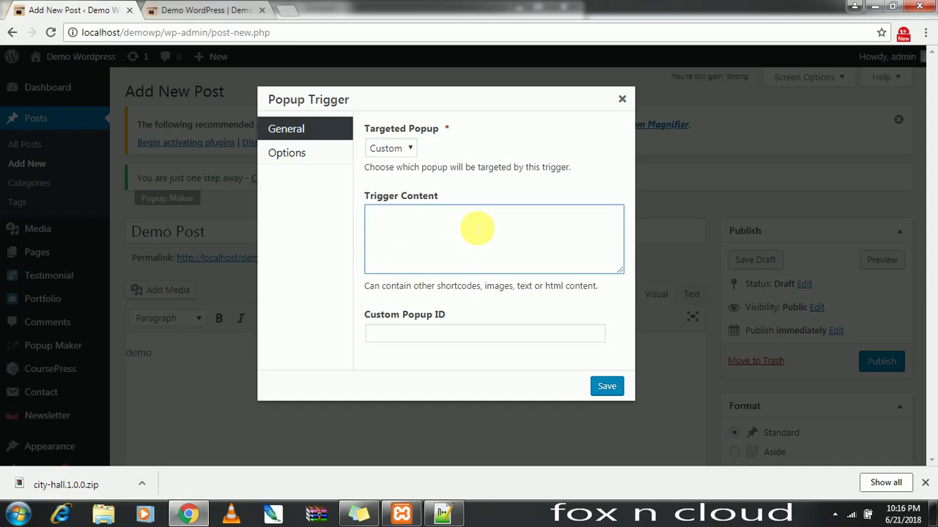
{"action": "type", "text": "Demo"}
{"action": "key", "text": "Tab"}
{"action": "type", "text": "Dde"}
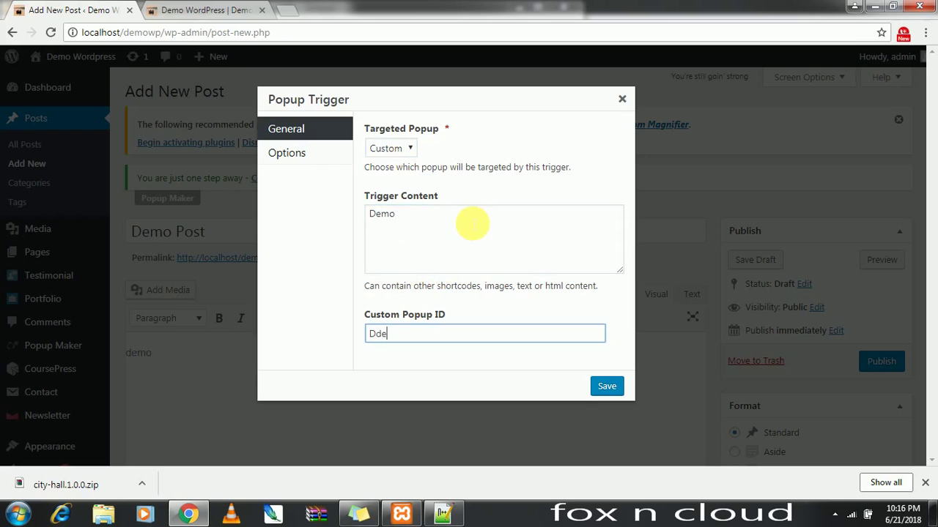
{"action": "key", "text": "BackSpace"}
{"action": "type", "text": "mo"}
{"action": "left_click", "coordinate": [597, 387]}
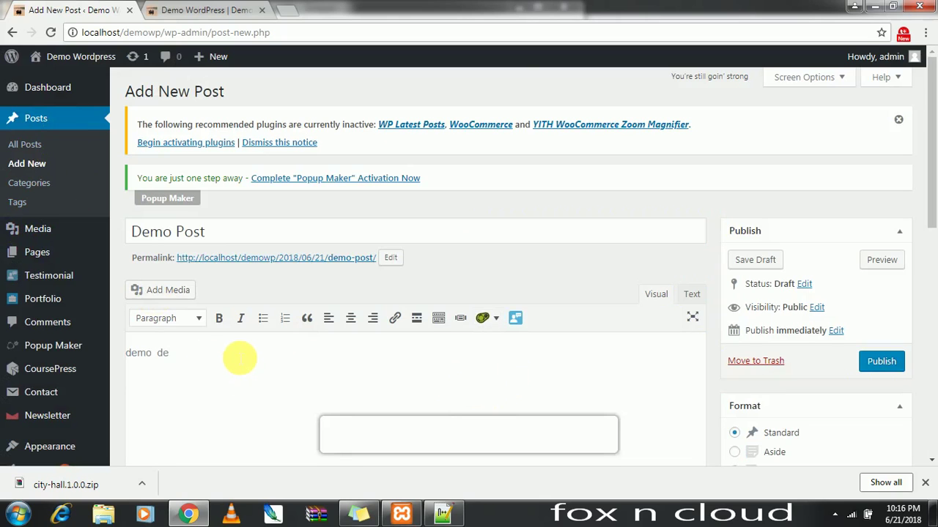
- Add a new post category named Demo Cat with Uncategorized as its parent category
{"action": "scroll", "coordinate": [849, 293], "scroll_direction": "down", "scroll_amount": 2}
{"action": "scroll", "coordinate": [797, 220], "scroll_direction": "down", "scroll_amount": 2}
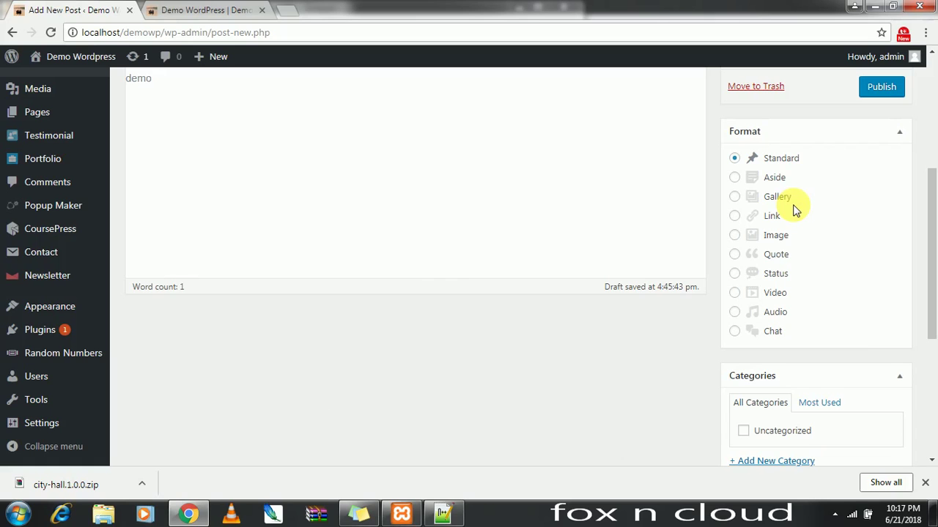
{"action": "scroll", "coordinate": [796, 212], "scroll_direction": "down", "scroll_amount": 2}
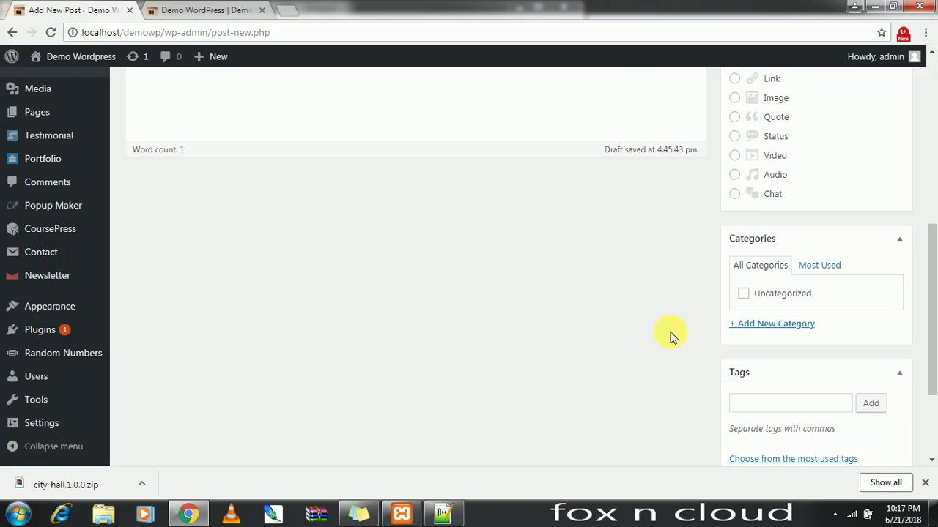
{"action": "left_click", "coordinate": [778, 323]}
{"action": "type", "text": "D"}
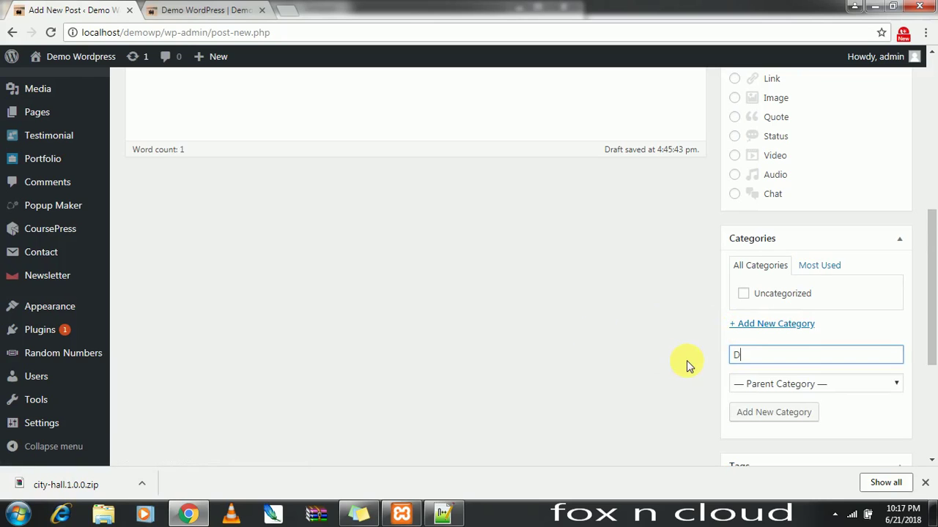
{"action": "type", "text": "eemo V"}
{"action": "left_click", "coordinate": [836, 388]}
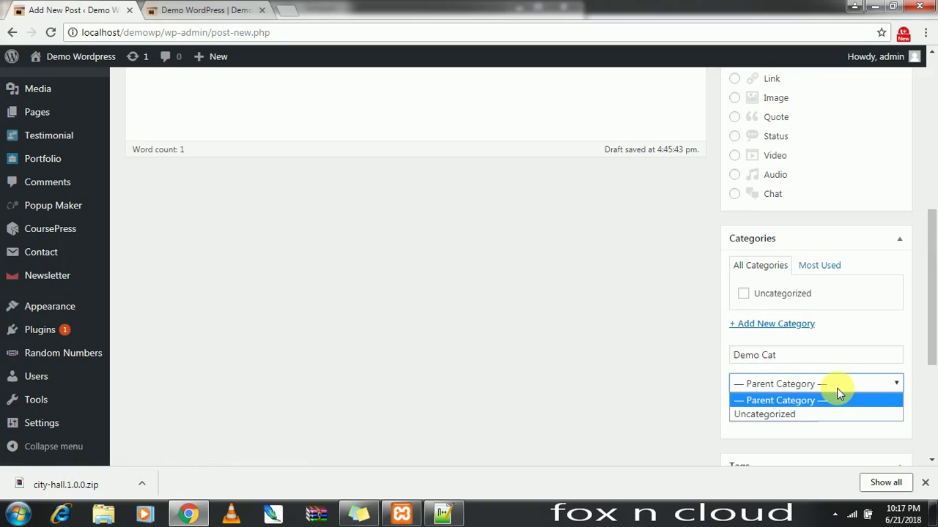
{"action": "left_click", "coordinate": [804, 414]}
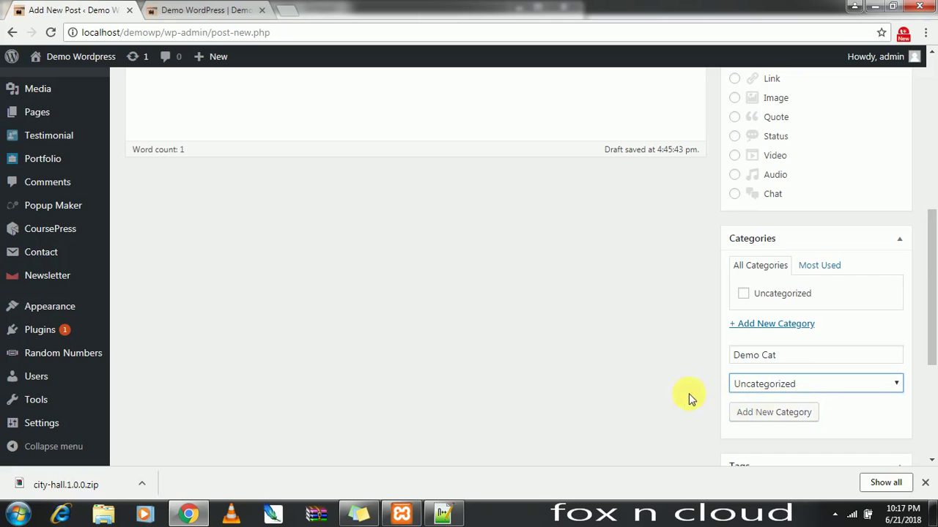
{"action": "left_click", "coordinate": [786, 415]}
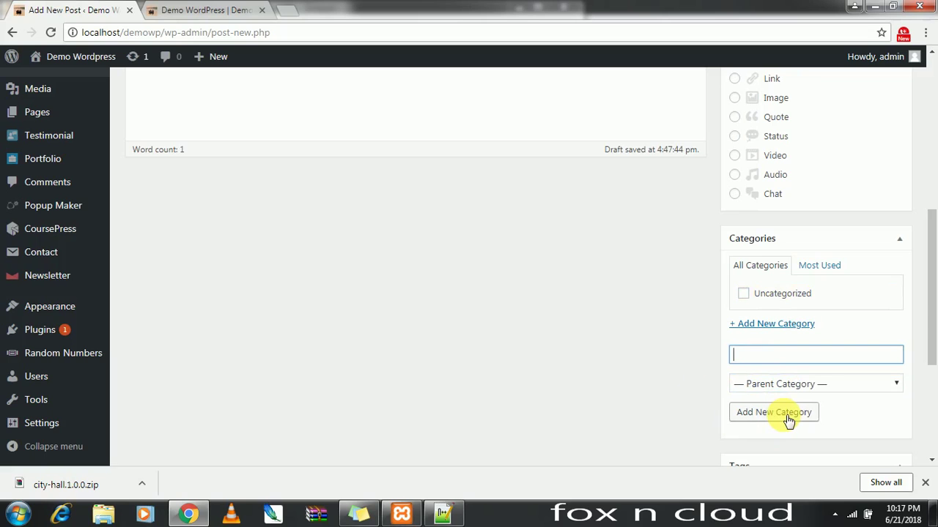
- Check the post's most used and all categories, and try to open the Categories page without leaving the unsaved post
{"action": "left_click", "coordinate": [824, 267]}
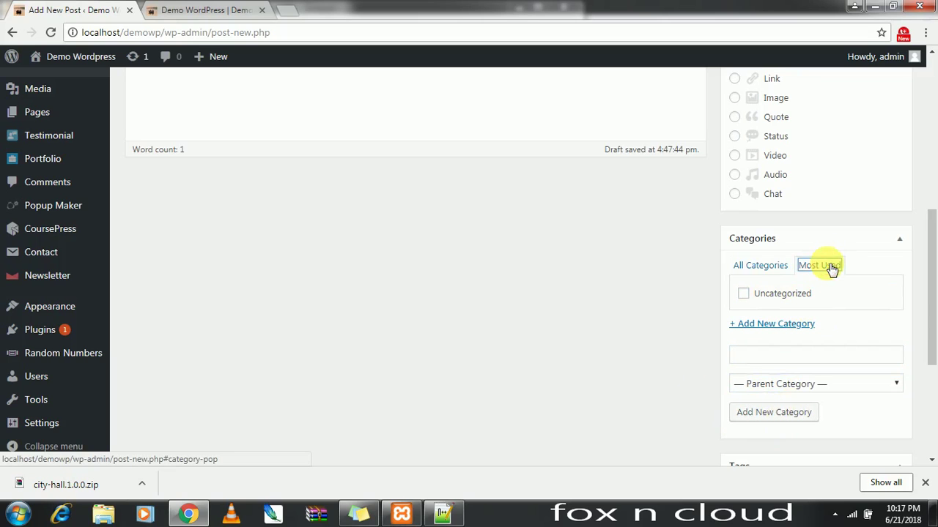
{"action": "left_click", "coordinate": [768, 268]}
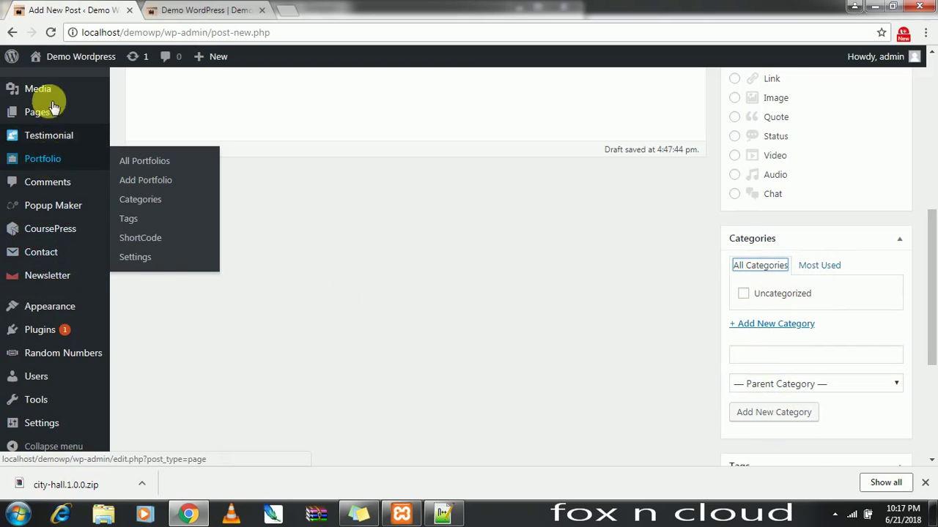
{"action": "scroll", "coordinate": [44, 124], "scroll_direction": "up", "scroll_amount": 3}
{"action": "left_click", "coordinate": [38, 183]}
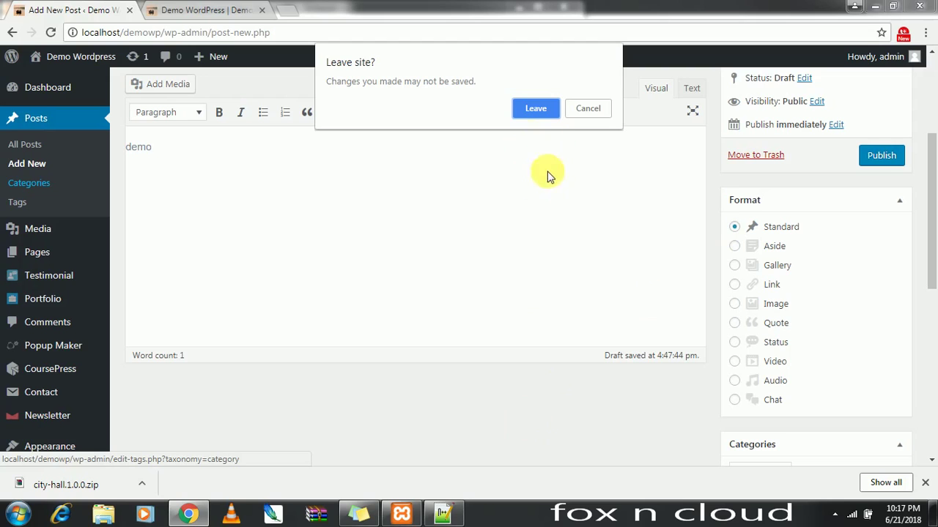
{"action": "left_click", "coordinate": [588, 108]}
- Publish the Demo Post and check its assigned categories
{"action": "scroll", "coordinate": [659, 293], "scroll_direction": "up", "scroll_amount": 3}
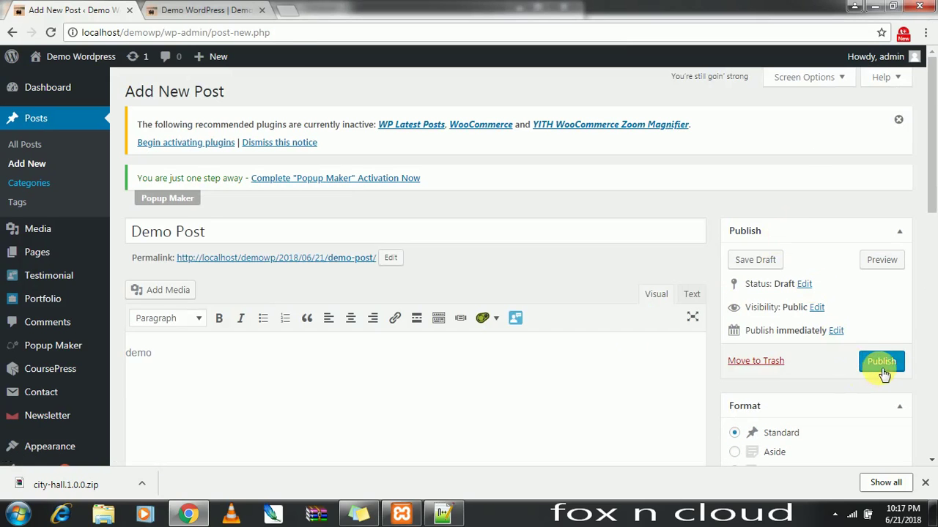
{"action": "left_click", "coordinate": [881, 362]}
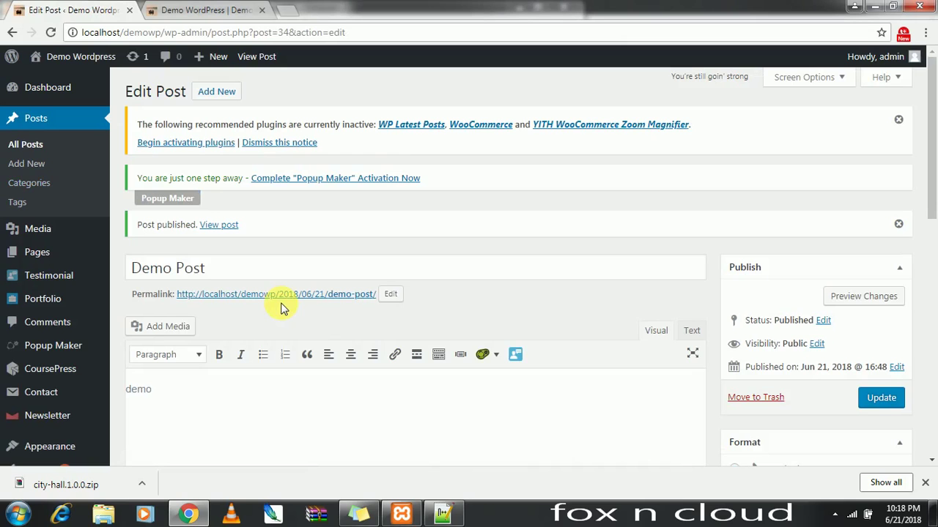
{"action": "scroll", "coordinate": [37, 252], "scroll_direction": "down", "scroll_amount": 4}
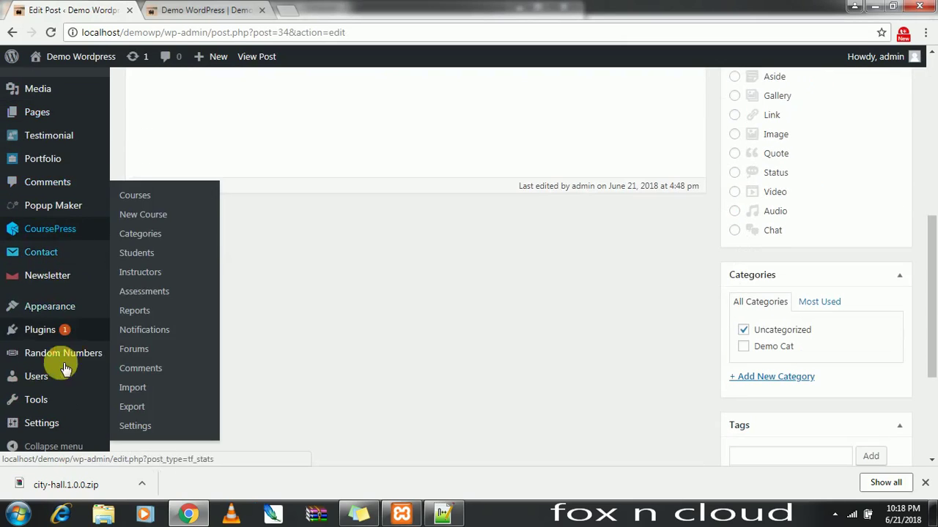